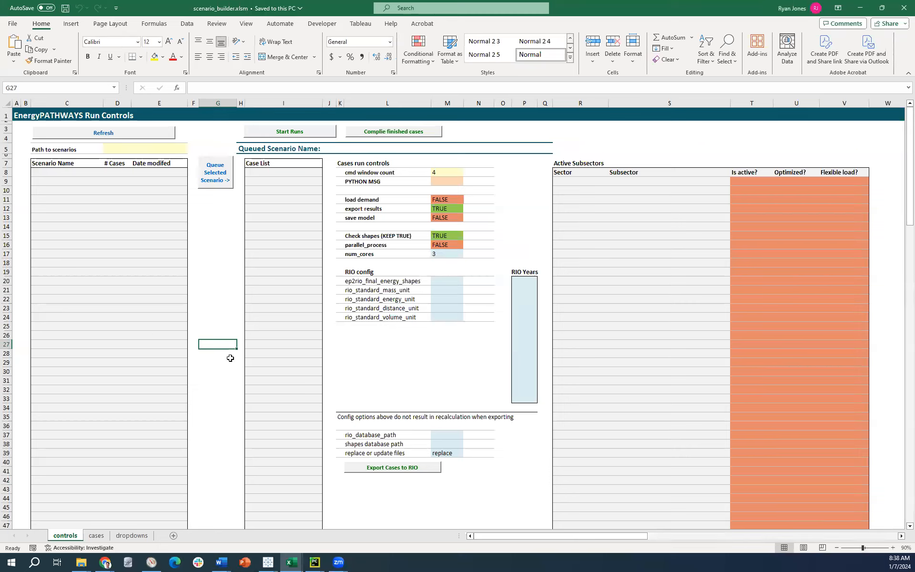
Switch from the controls sheet to the cases sheet for scenario setup
click(217, 244)
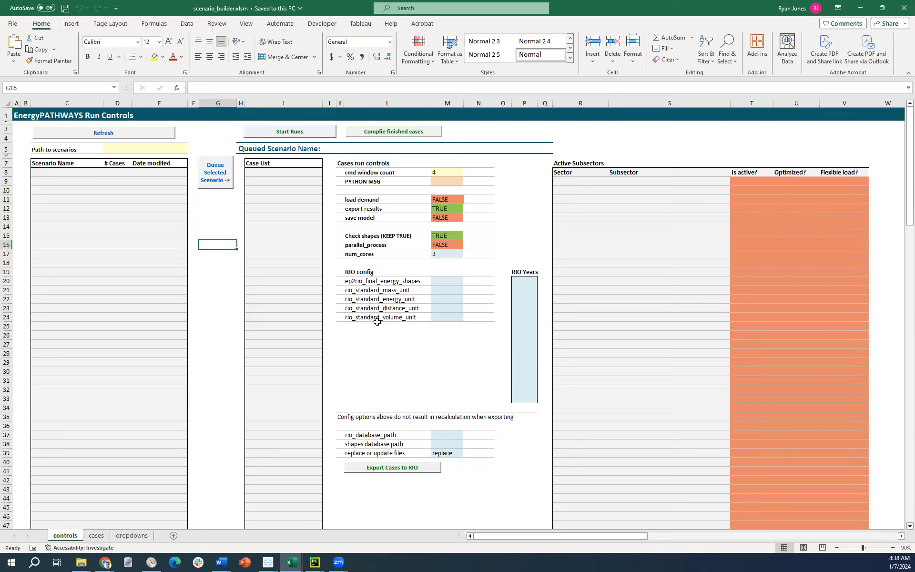
click(215, 228)
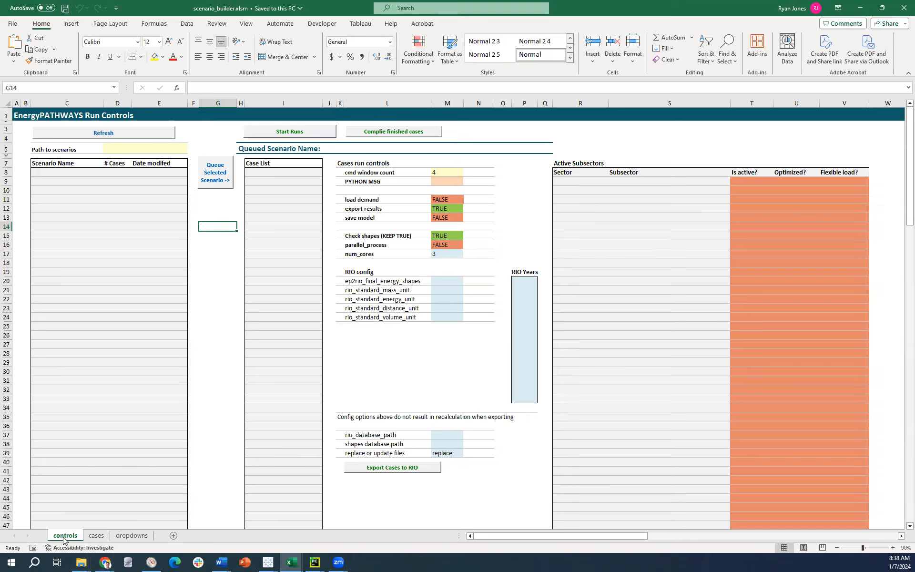
click(95, 537)
click(252, 276)
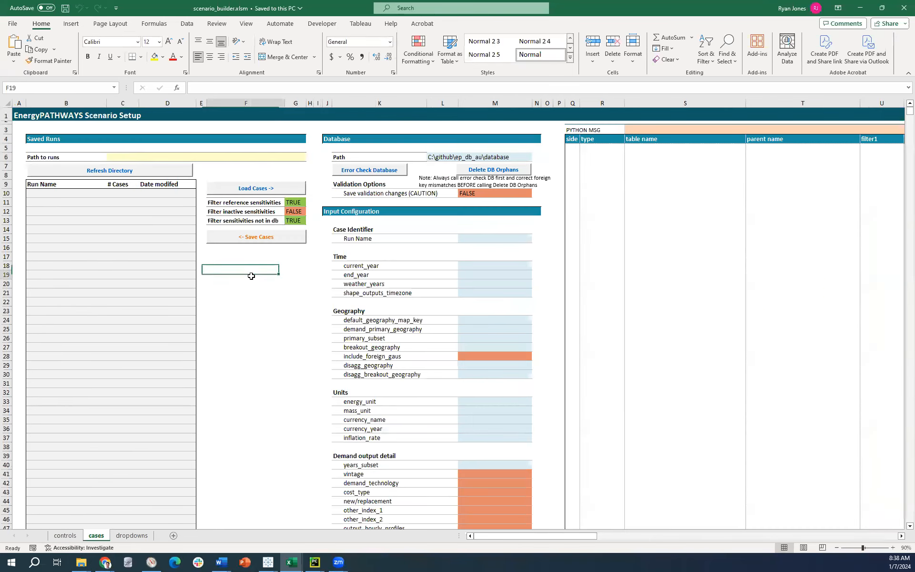
click(265, 318)
click(256, 273)
click(246, 257)
click(236, 276)
click(235, 262)
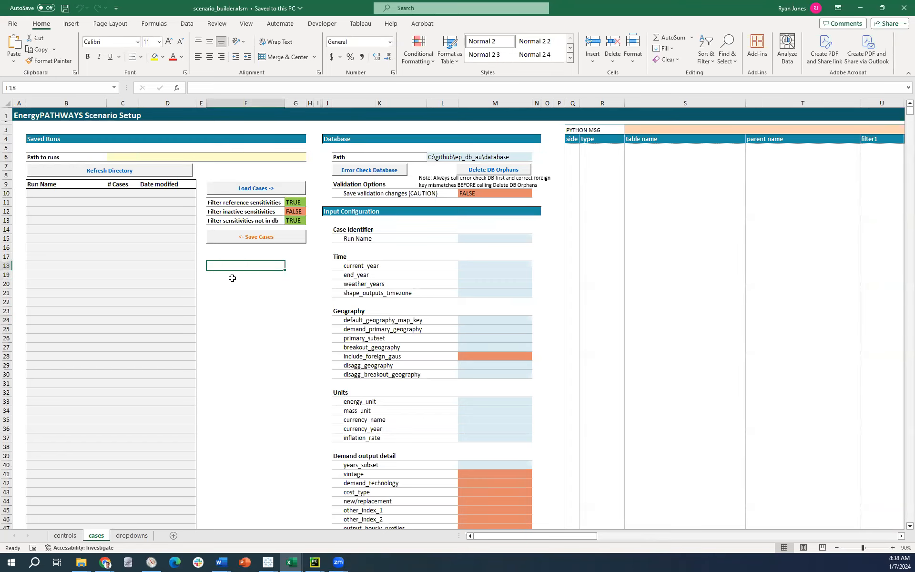
Switch to File Explorer's model_runs folder and inspect the files inside its test_scenario subfolder
mouse_move(82, 567)
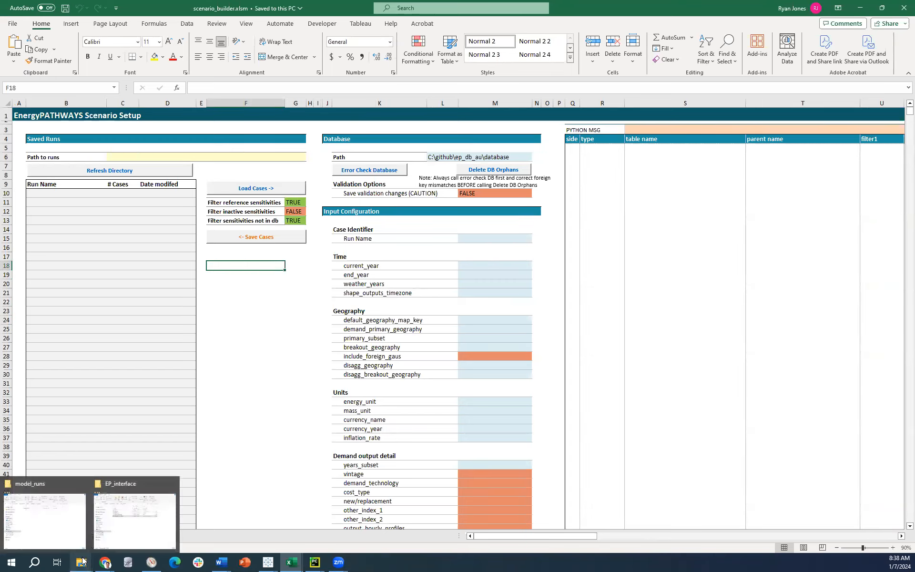
click(26, 515)
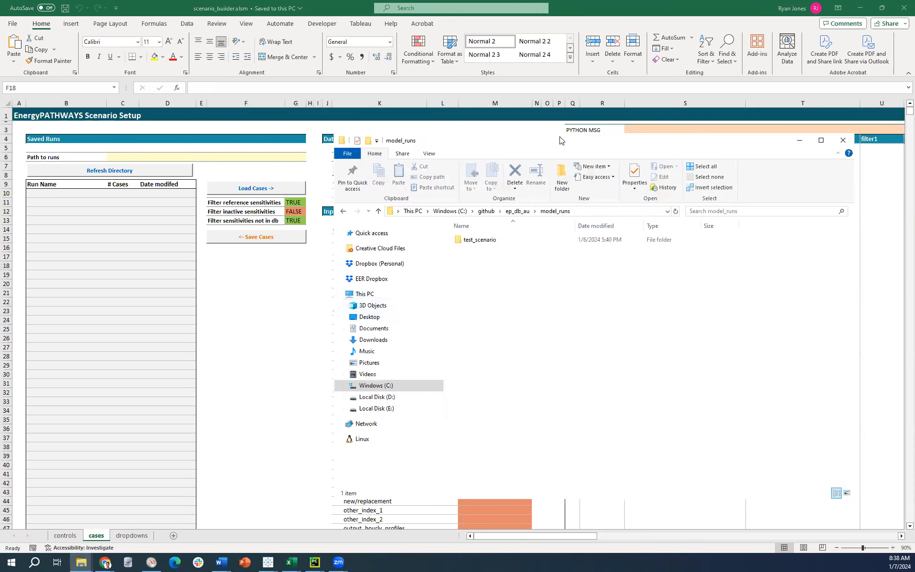
drag(561, 140, 507, 133)
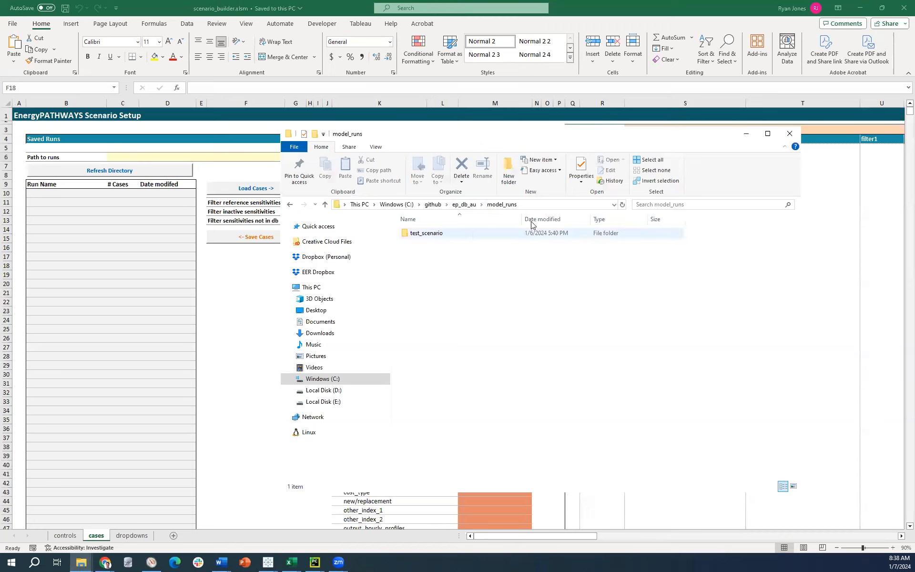
double_click(422, 235)
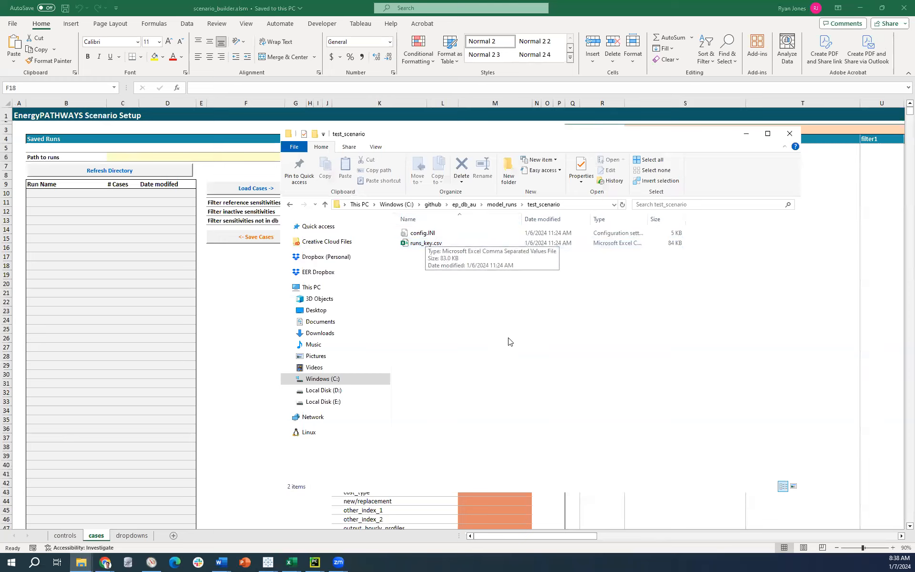
Copy the model_runs folder path C:\github\ep_db_au\model_runs into the Path to runs cell on the Excel cases sheet
click(499, 206)
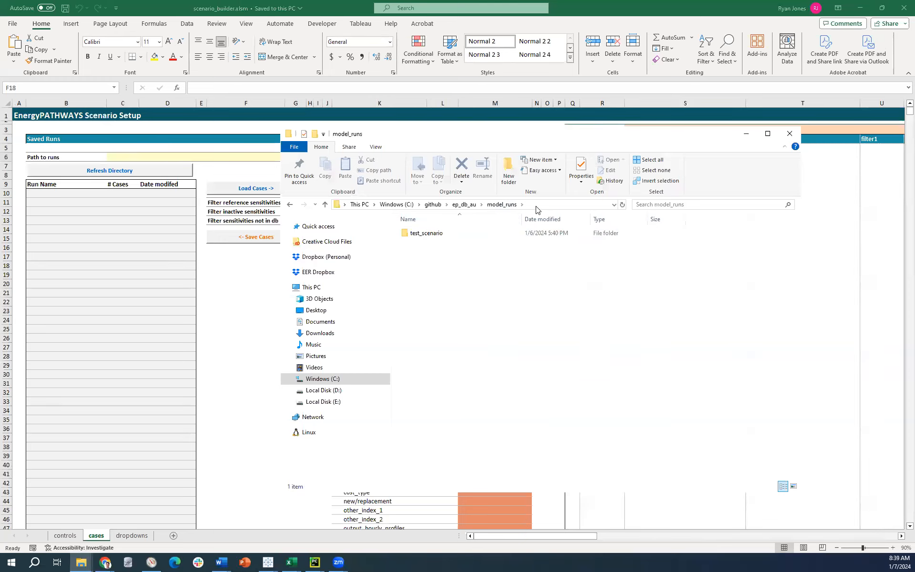
click(536, 205)
key(ctrl+c)
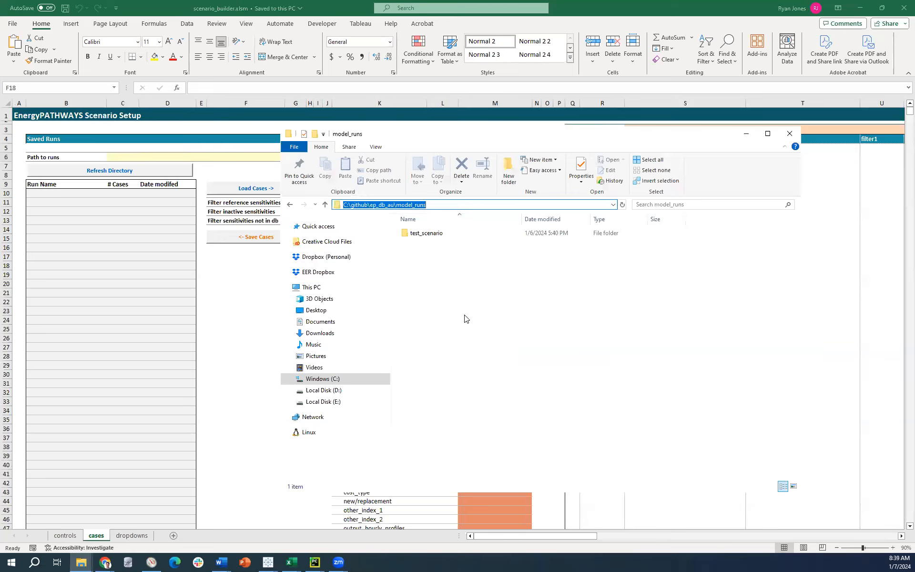
click(173, 294)
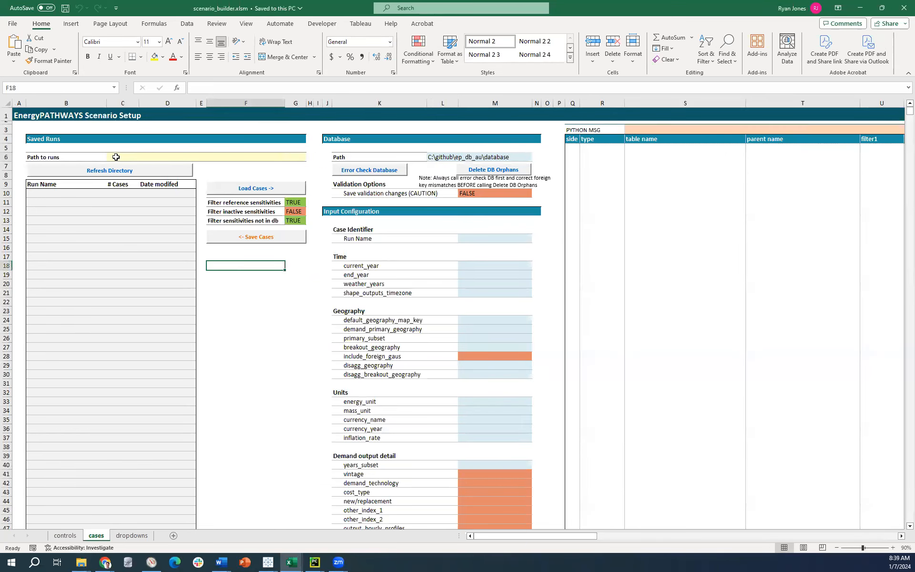
click(115, 156)
key(ctrl+v)
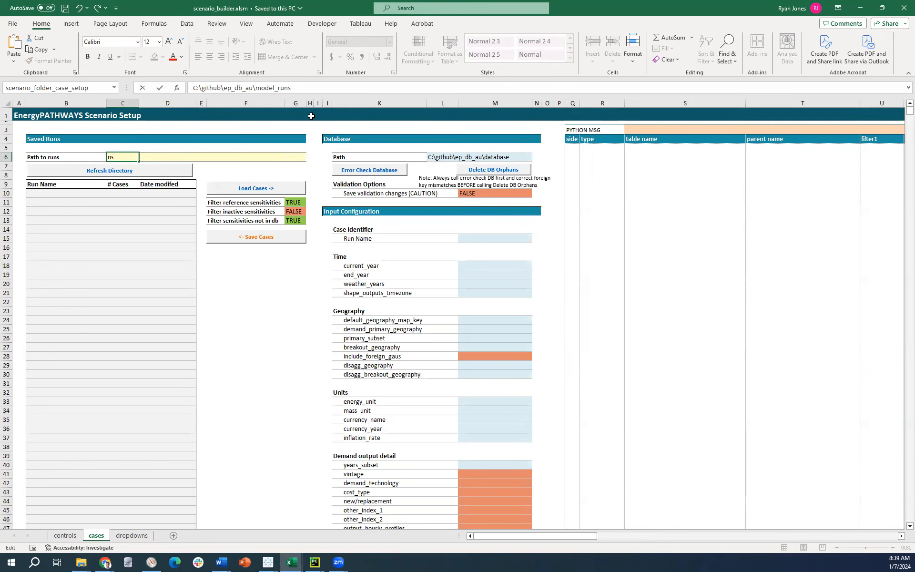
key(Return)
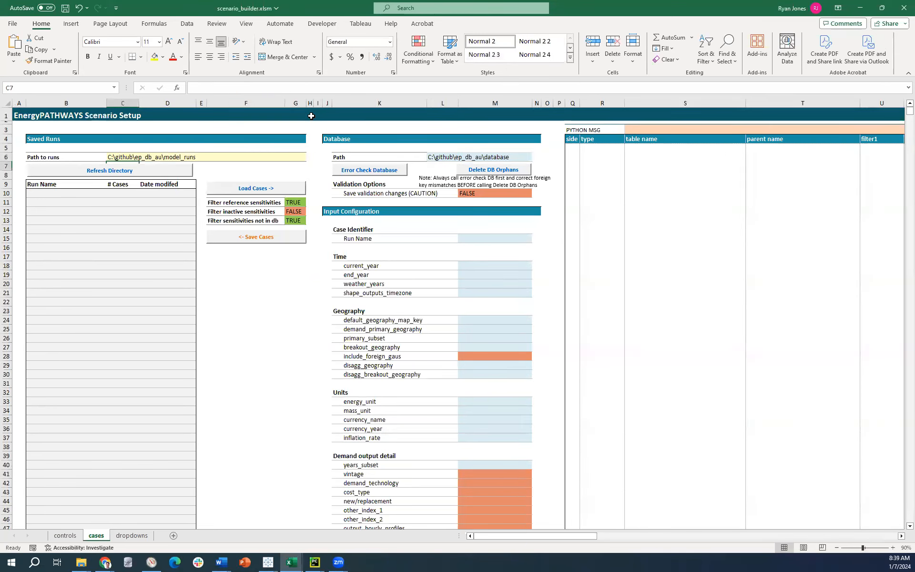
Refresh the saved runs directory and load the cases of test_scenario
click(91, 175)
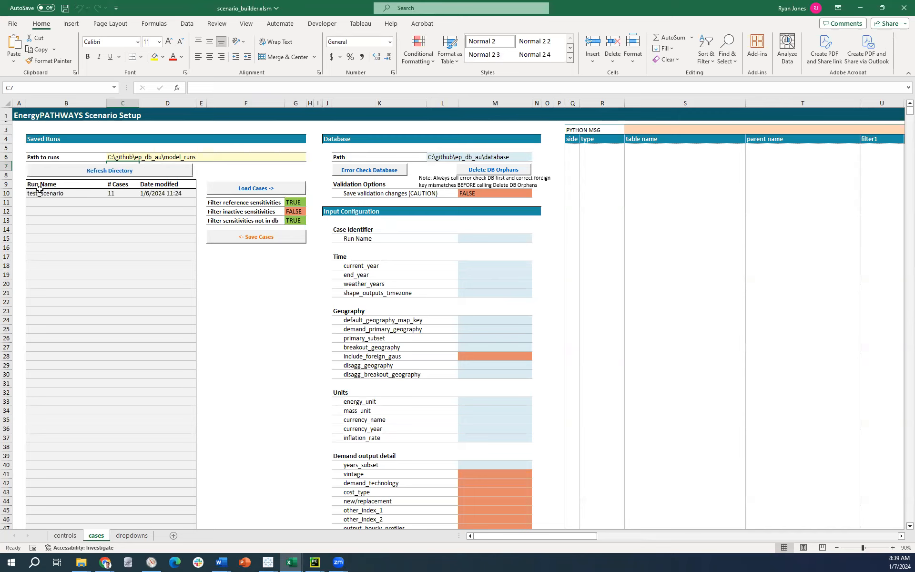
click(42, 196)
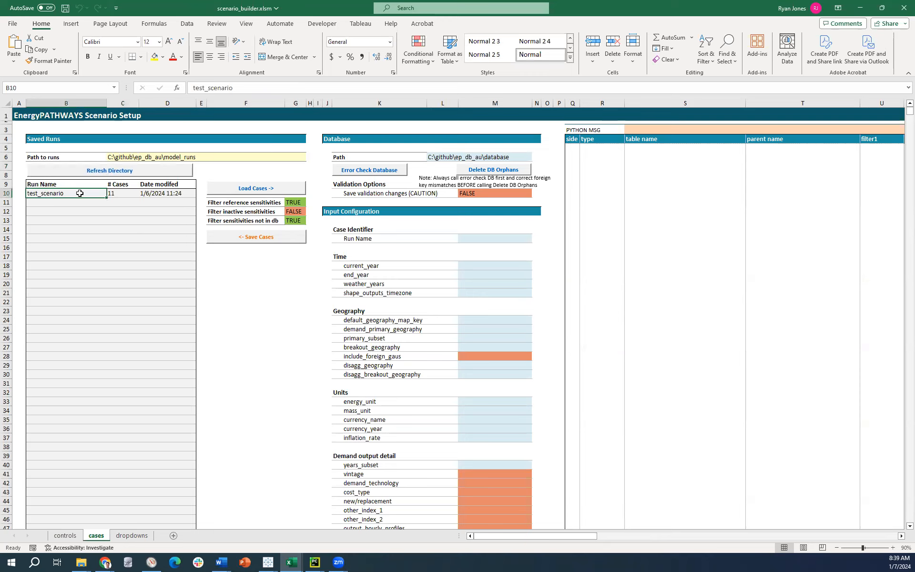
click(82, 229)
click(70, 193)
drag(173, 193, 61, 194)
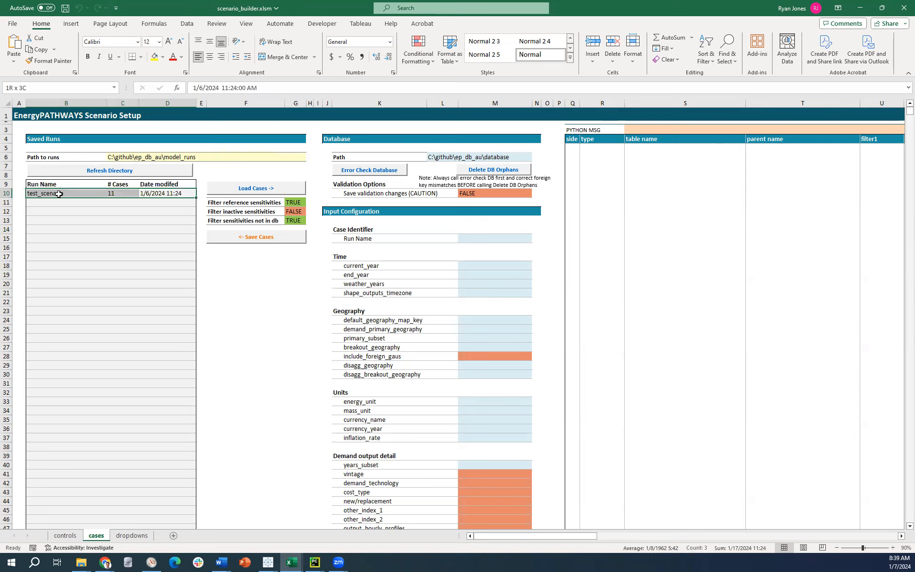
click(62, 219)
click(53, 193)
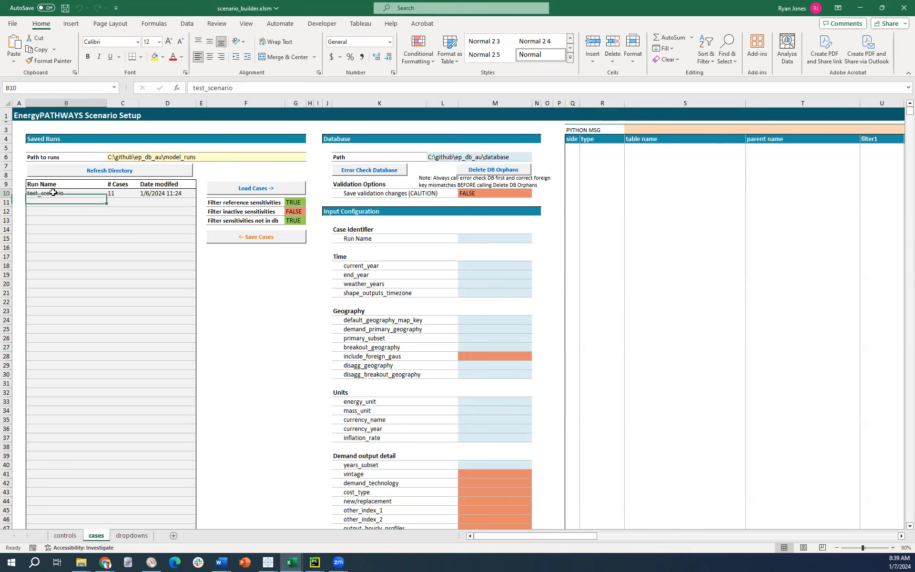
click(233, 190)
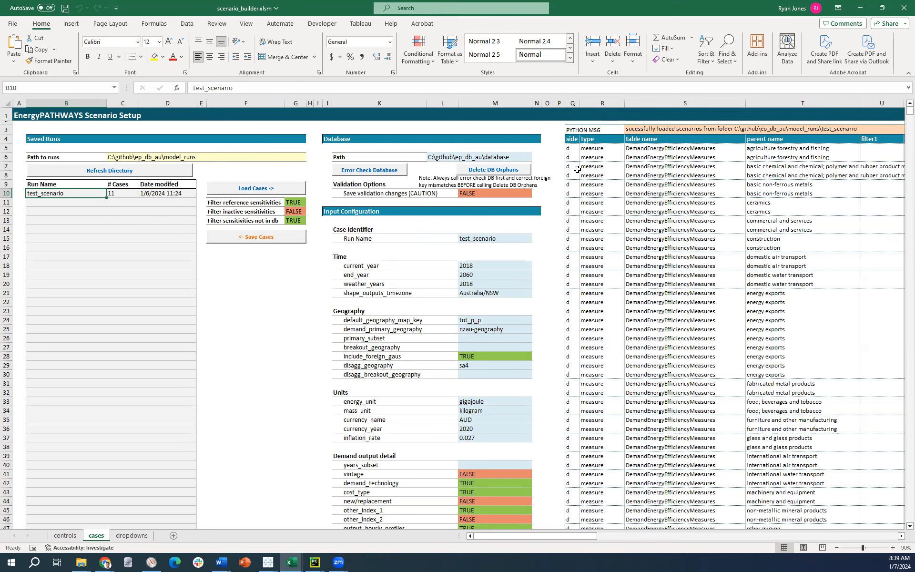
Review the Input Configuration values loaded for test_scenario, from the case identifier down to the log settings
scroll(429, 249, down, 2)
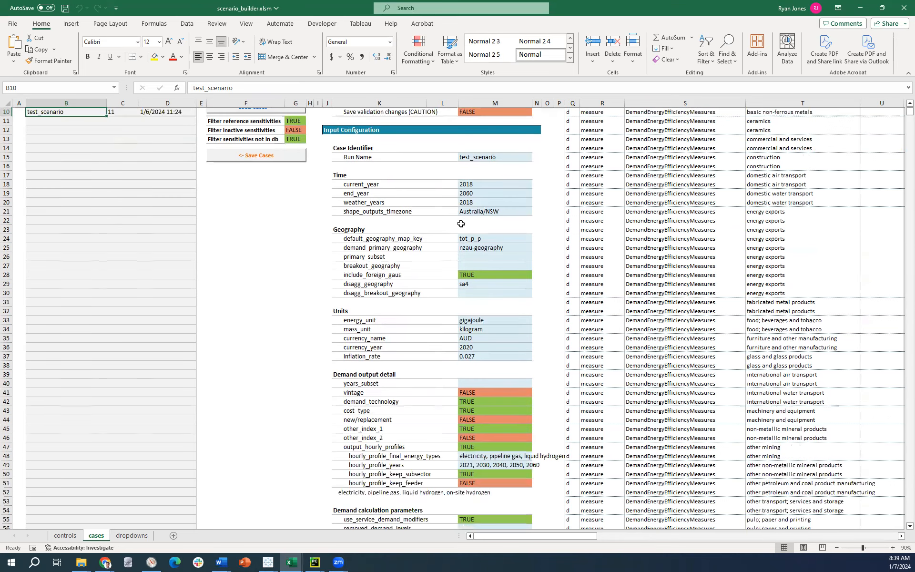
click(479, 184)
shift+click(482, 346)
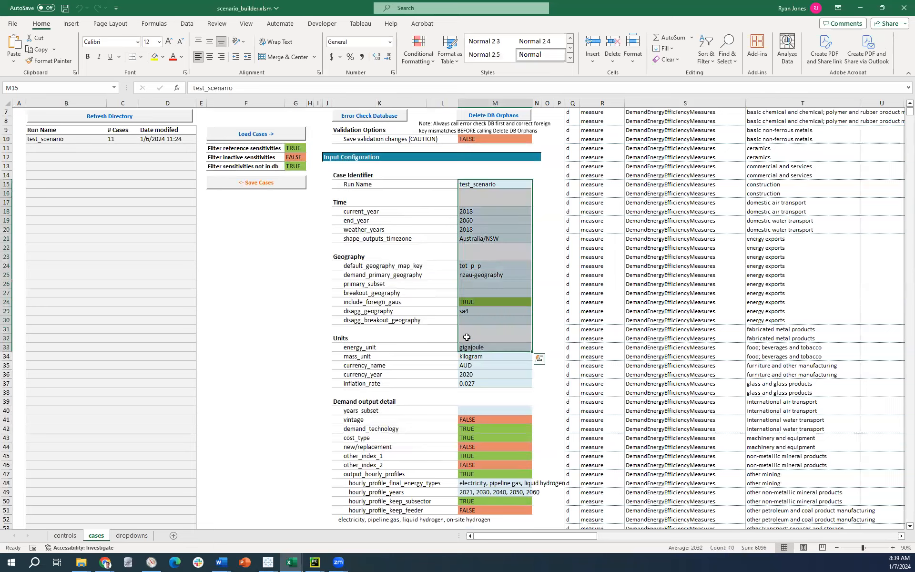
scroll(492, 344, down, 6)
scroll(492, 344, up, 8)
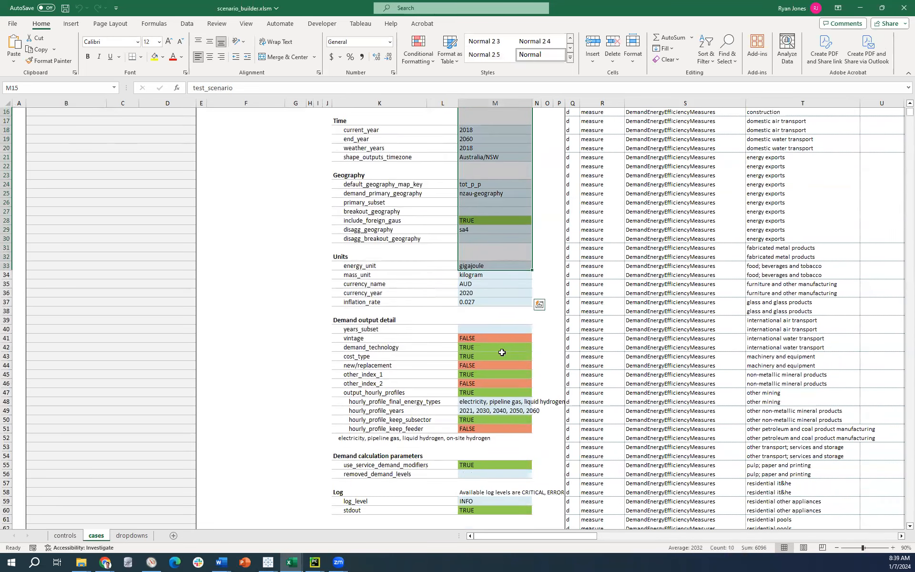
Examine the measures table and how its measures are assigned to the reference and eplus cases, using ceramics as the example
drag(590, 537, 613, 538)
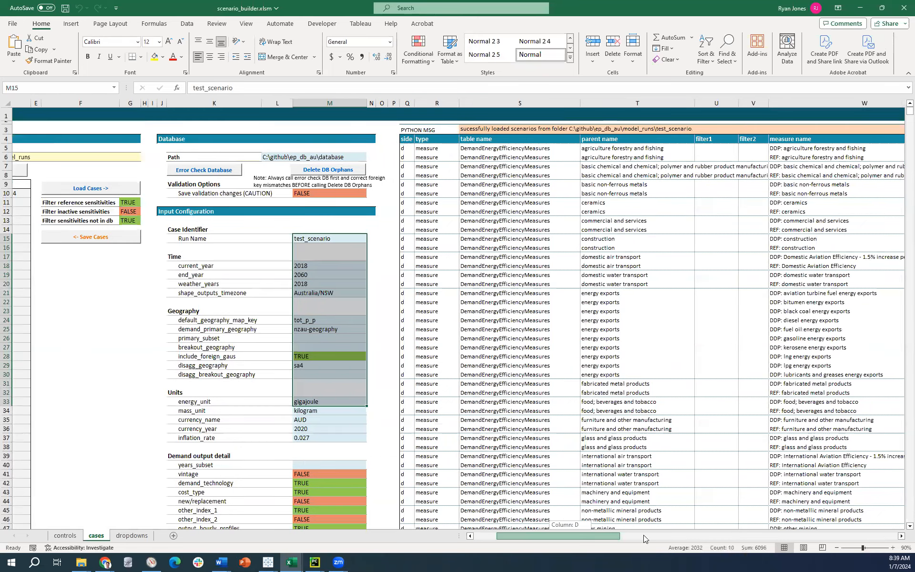
drag(675, 536, 643, 537)
click(656, 138)
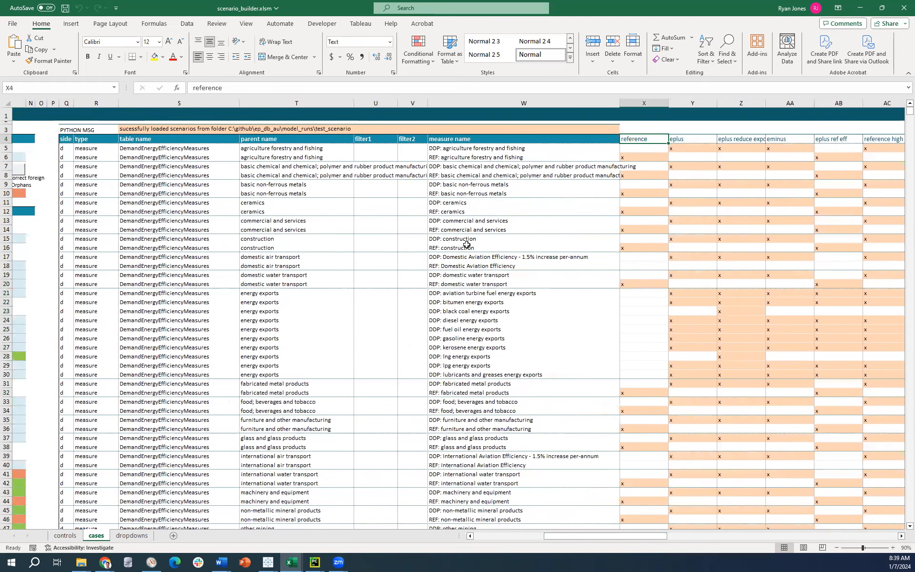
click(330, 186)
drag(155, 212, 487, 292)
click(487, 310)
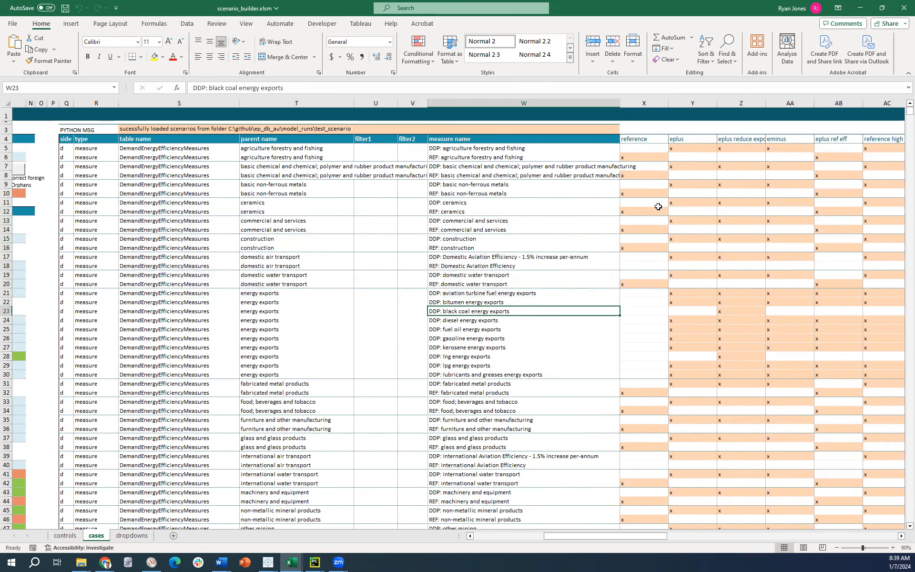
click(660, 204)
click(655, 212)
click(689, 201)
click(660, 211)
click(656, 203)
click(700, 203)
click(653, 214)
Return to the Input Configuration and examine the time, geography, units and demand output detail sections
drag(612, 534, 477, 538)
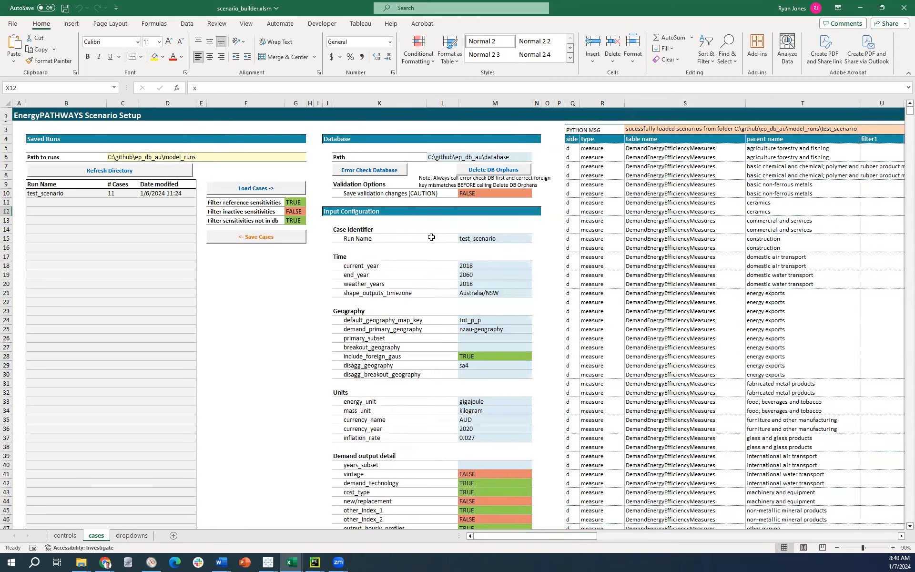
scroll(432, 236, down, 1)
scroll(463, 239, up, 1)
scroll(452, 270, down, 2)
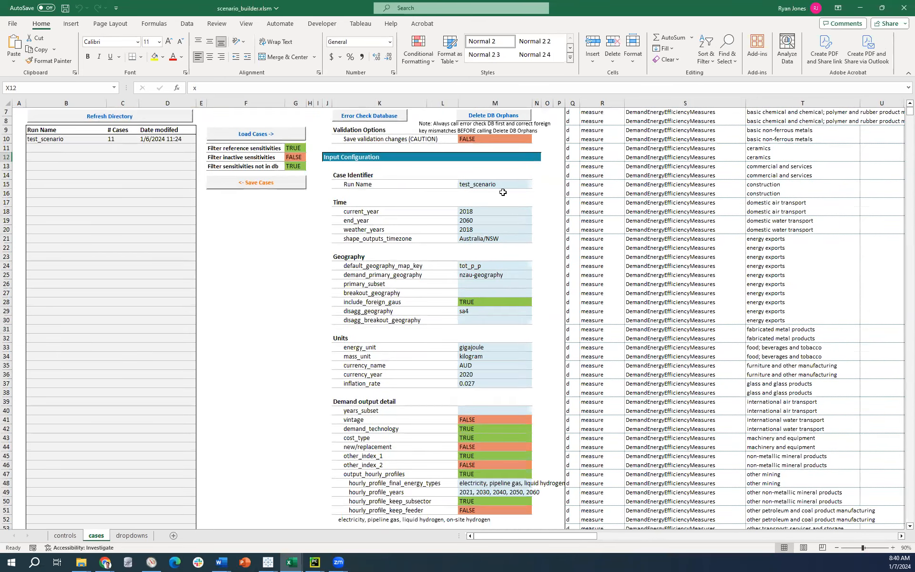
scroll(394, 182, down, 1)
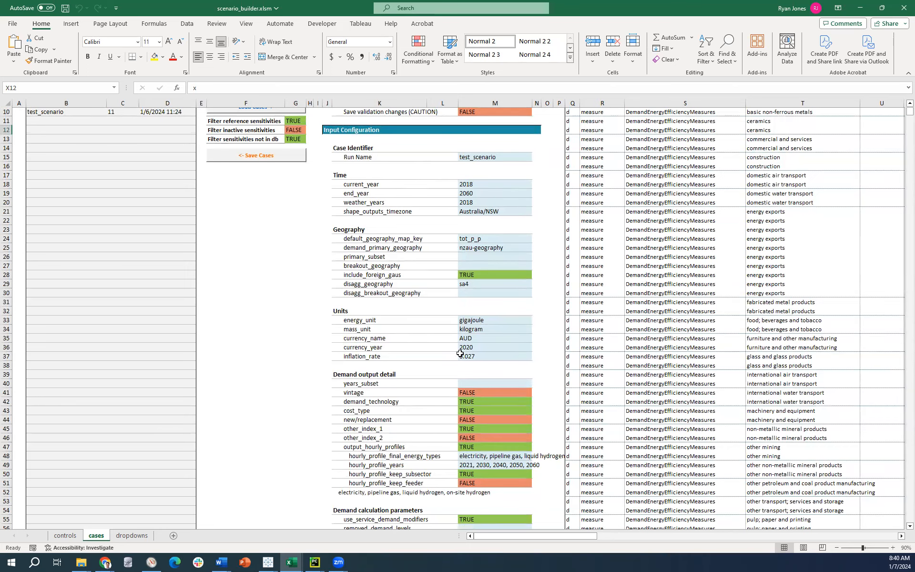
scroll(410, 360, down, 3)
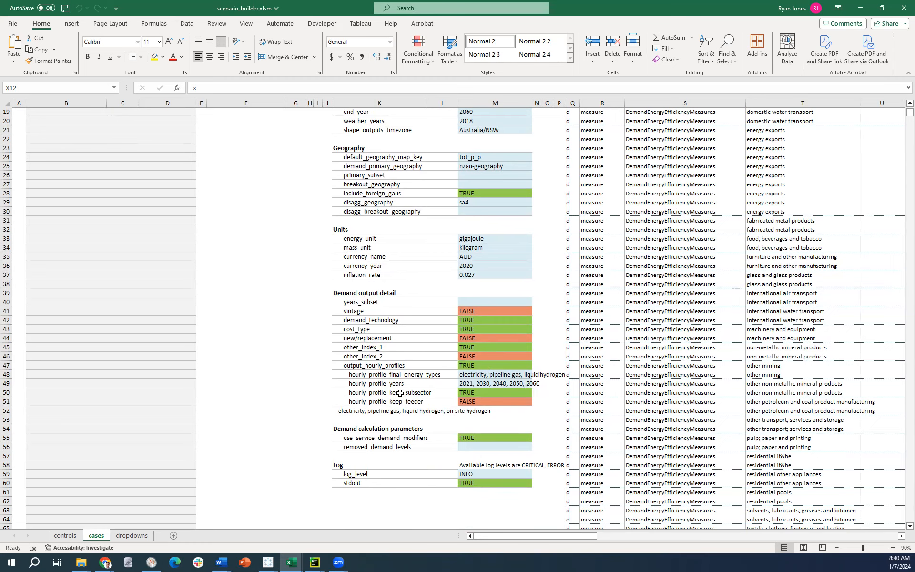
scroll(400, 394, up, 6)
Save the loaded cases and check the modified dates of the config.INI and runs_key.csv files in the test_scenario folder
click(278, 294)
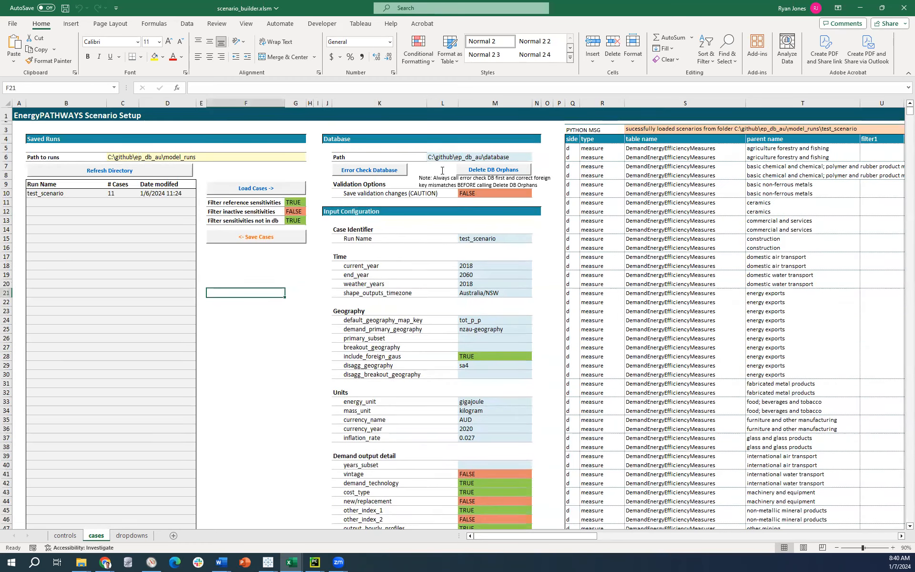
click(270, 237)
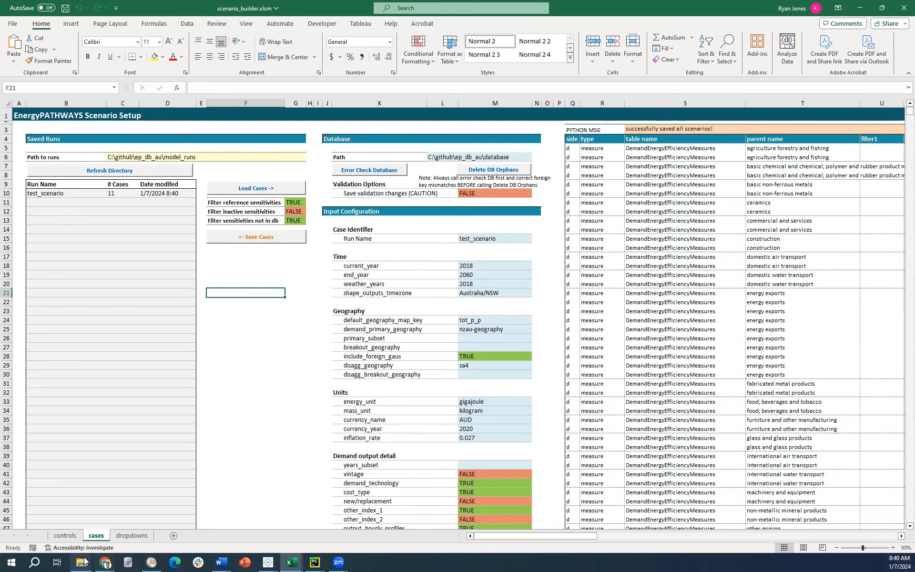
mouse_move(82, 563)
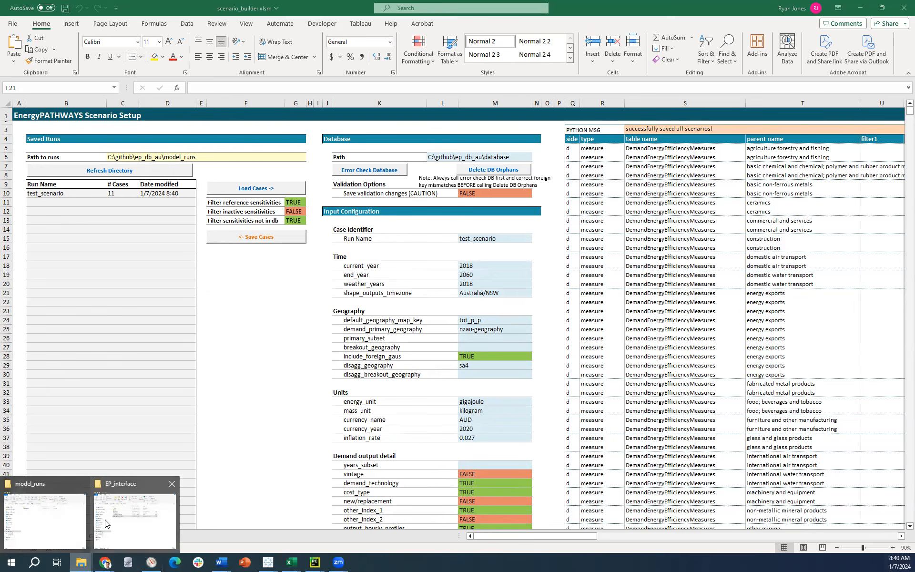
click(65, 524)
click(450, 237)
double_click(449, 238)
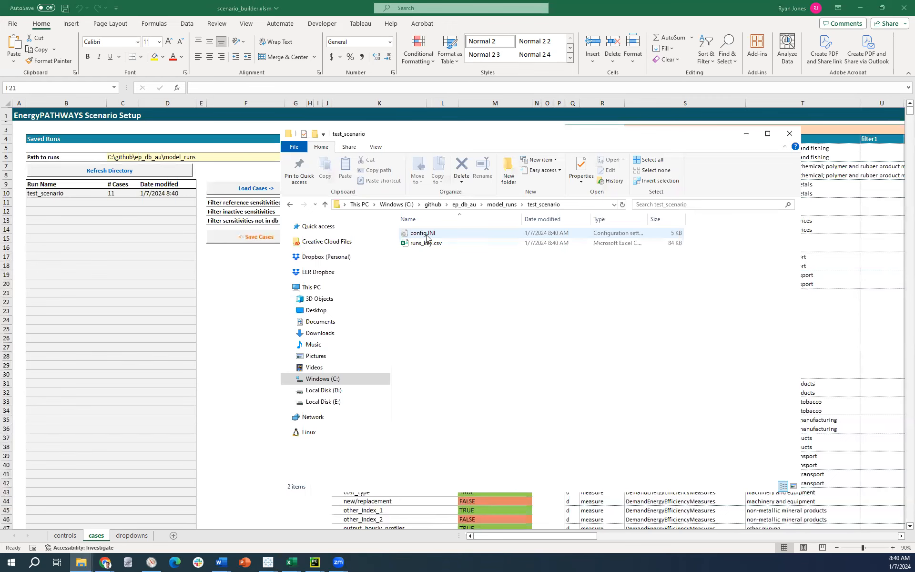
click(747, 135)
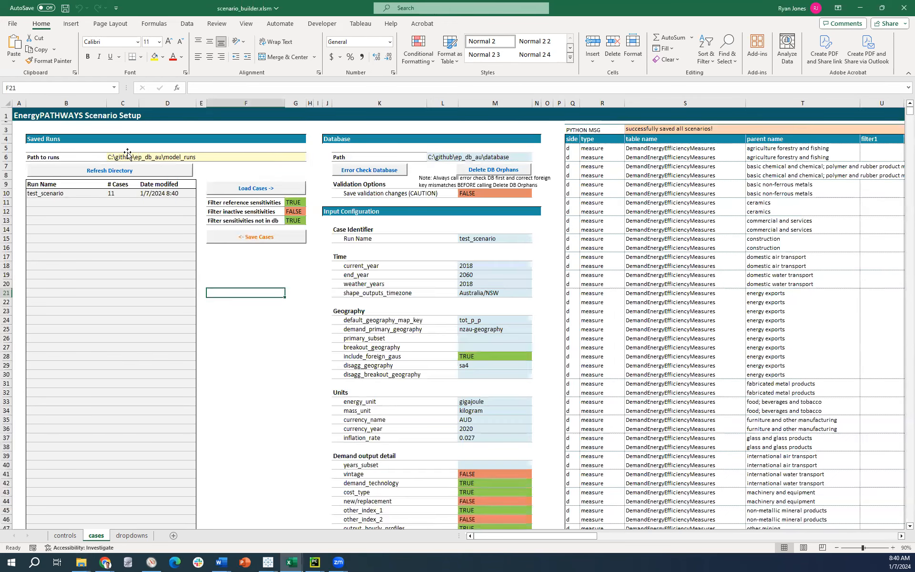
Copy the Path to runs value from the cases sheet into the Path to scenarios cell on the controls sheet
click(128, 157)
key(ctrl+c)
click(64, 535)
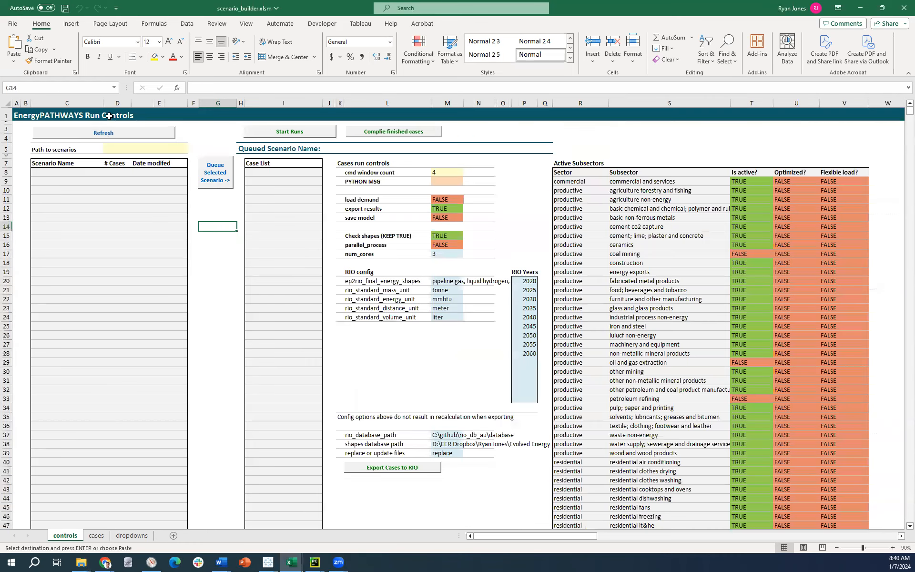
right_click(118, 149)
click(158, 213)
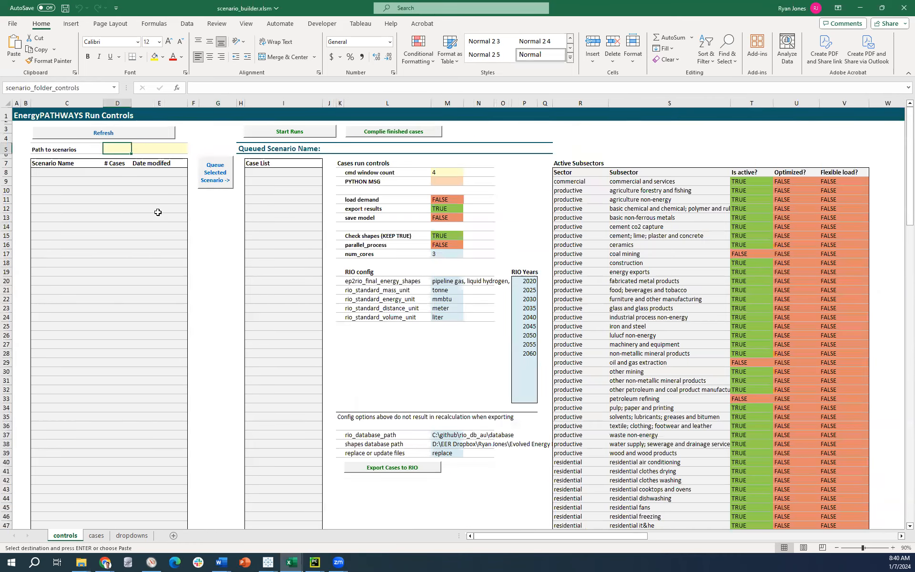
Refresh the list of scenarios from the entered path and queue test_scenario for running
click(117, 134)
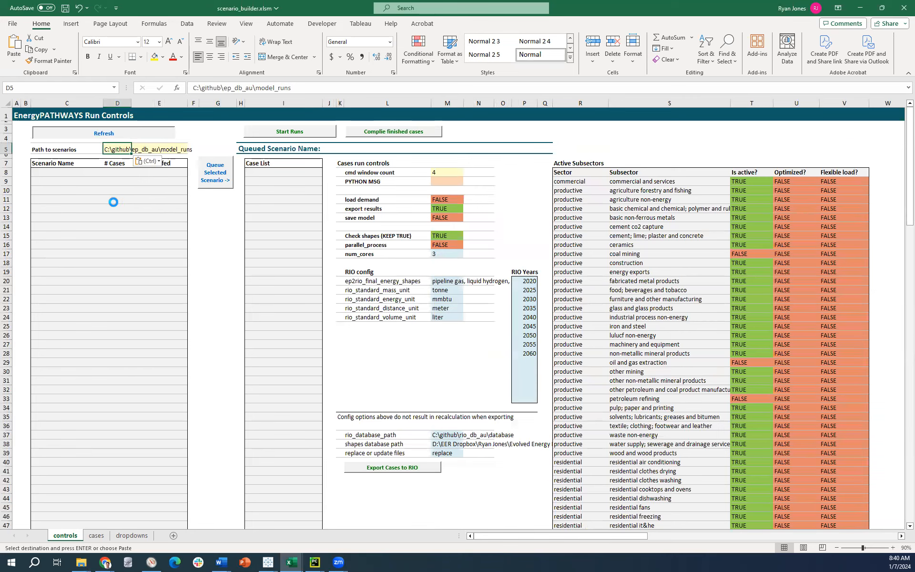
click(60, 172)
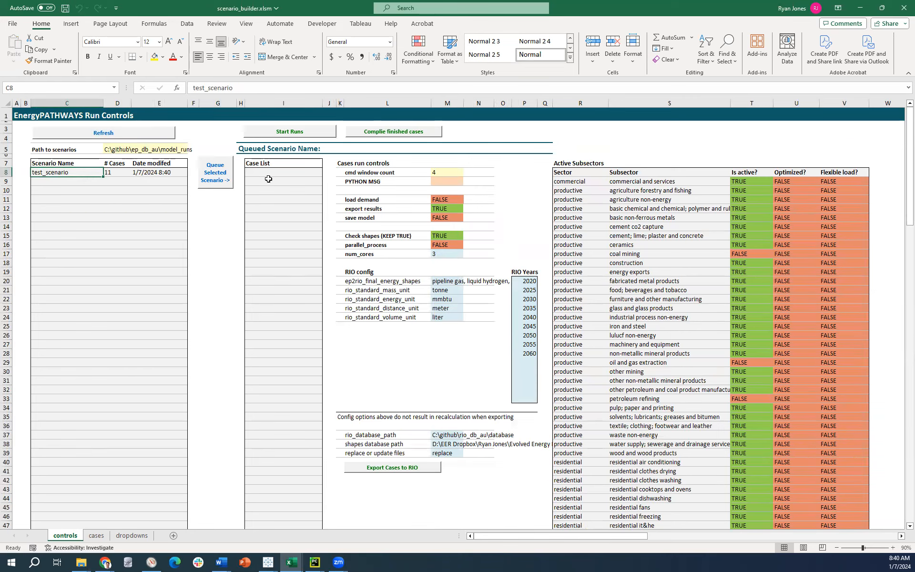
click(213, 184)
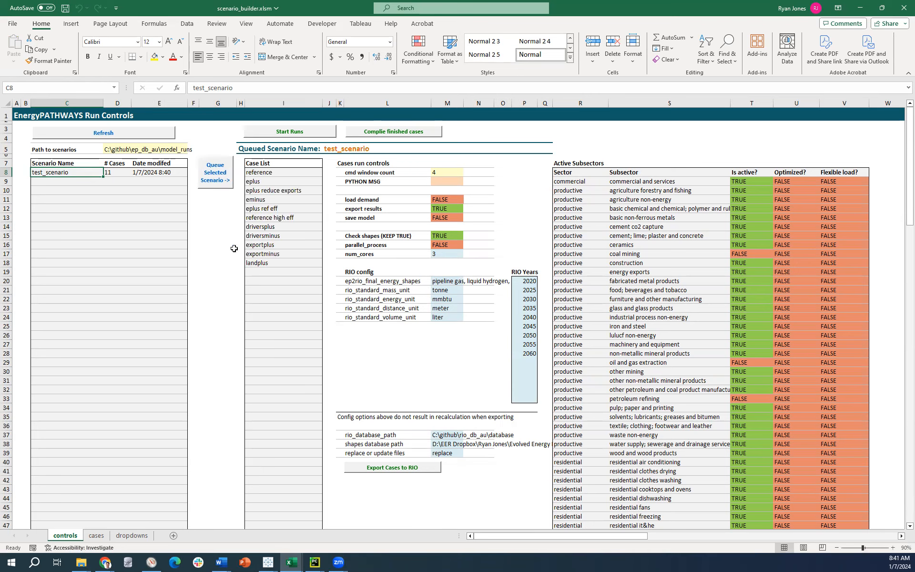
Review the queued case list from reference to landplus and look through the Active Subsectors table
drag(262, 170, 268, 269)
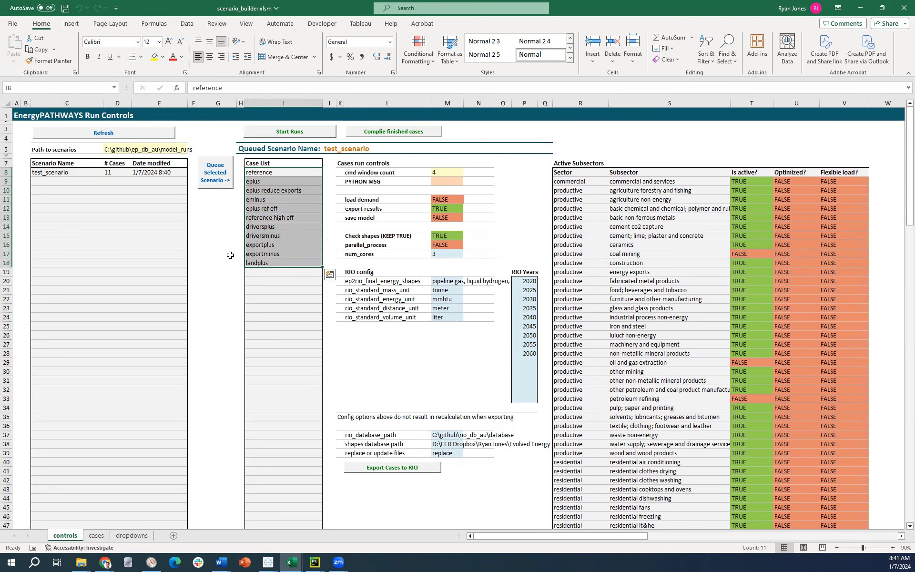
click(216, 246)
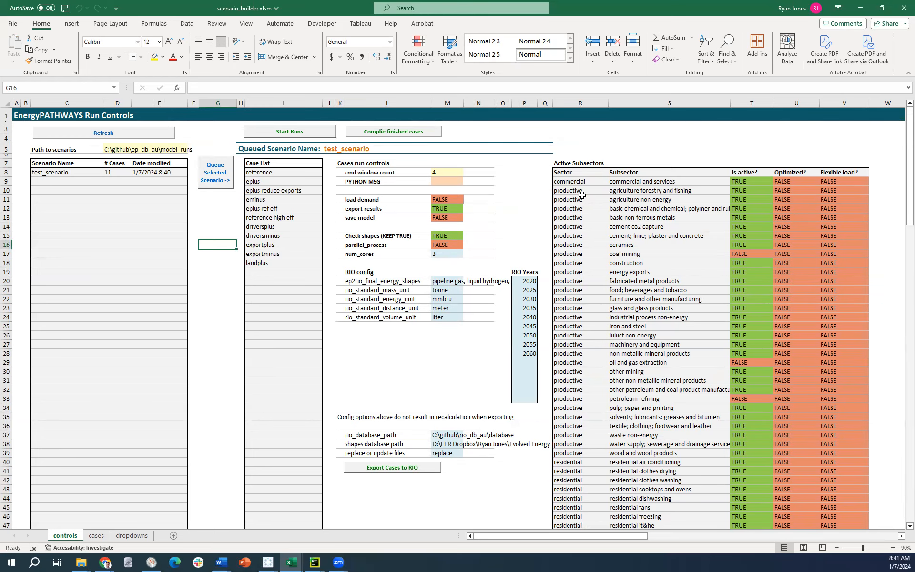
scroll(577, 183, down, 8)
scroll(591, 230, down, 3)
scroll(543, 237, up, 12)
click(514, 198)
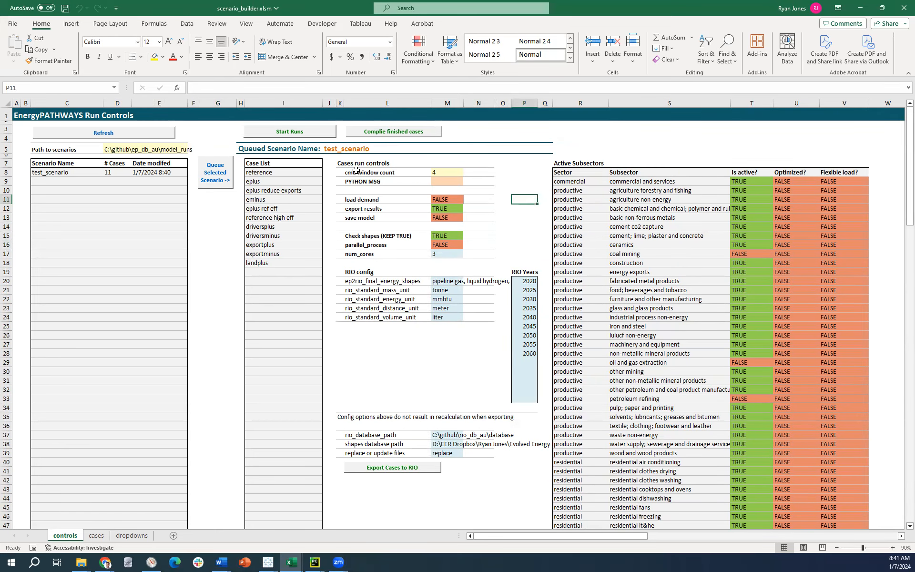
Examine the cases run controls for load demand, export results, save model and Check shapes
click(351, 200)
click(355, 210)
click(375, 217)
click(386, 210)
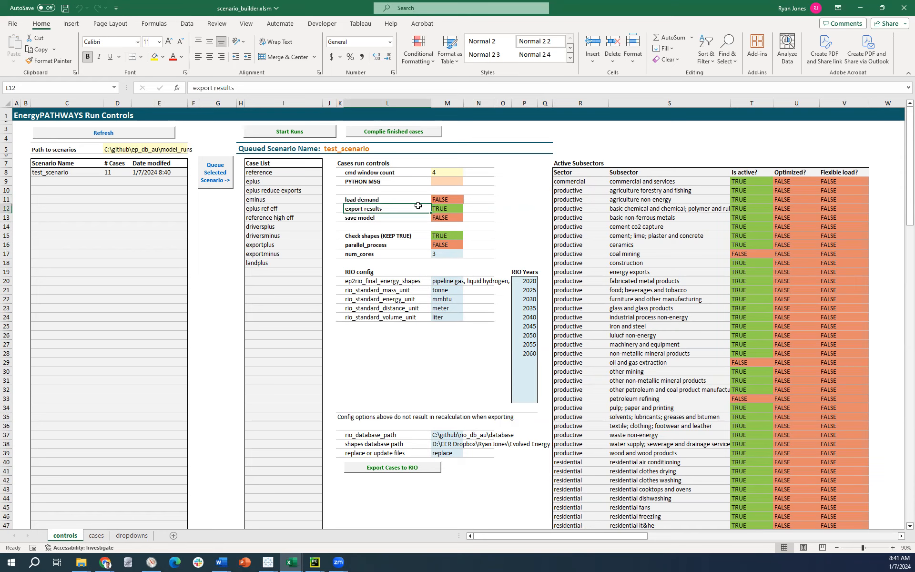
click(386, 219)
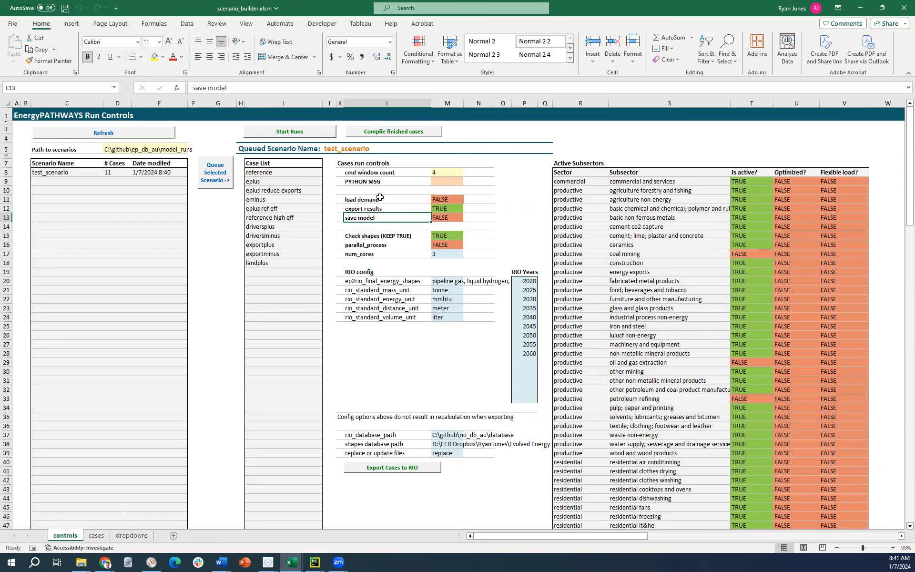
click(380, 199)
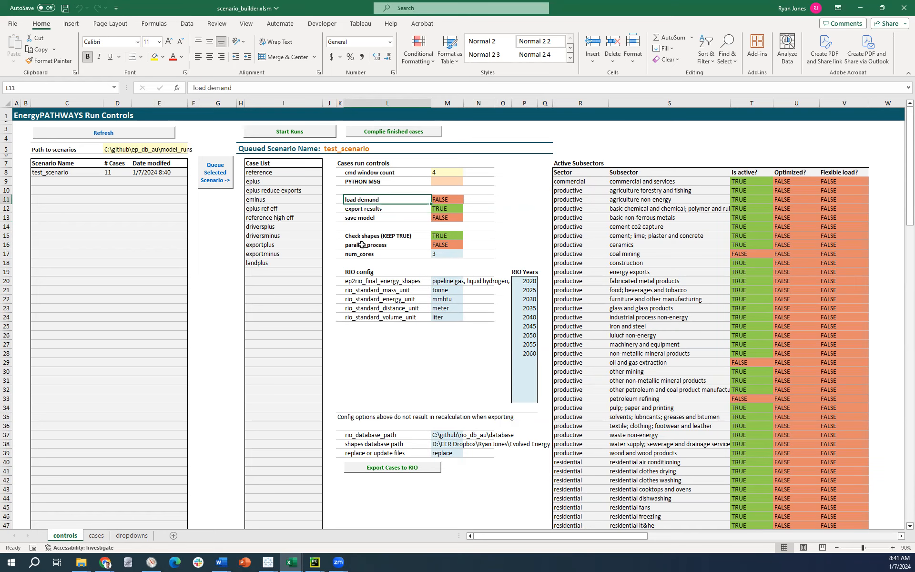
click(347, 235)
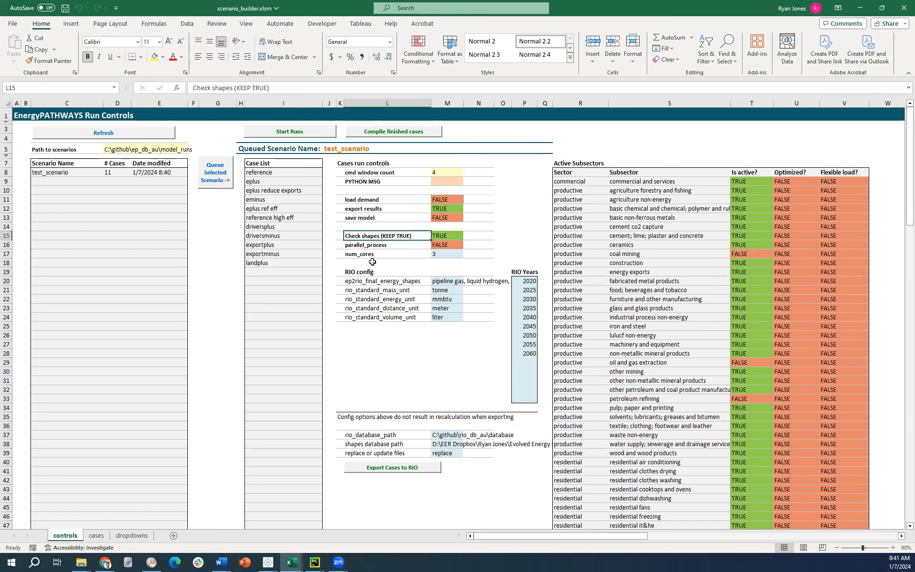
Examine the RIO config section with its final energy shapes, standard units and RIO years
drag(355, 274, 529, 395)
click(386, 354)
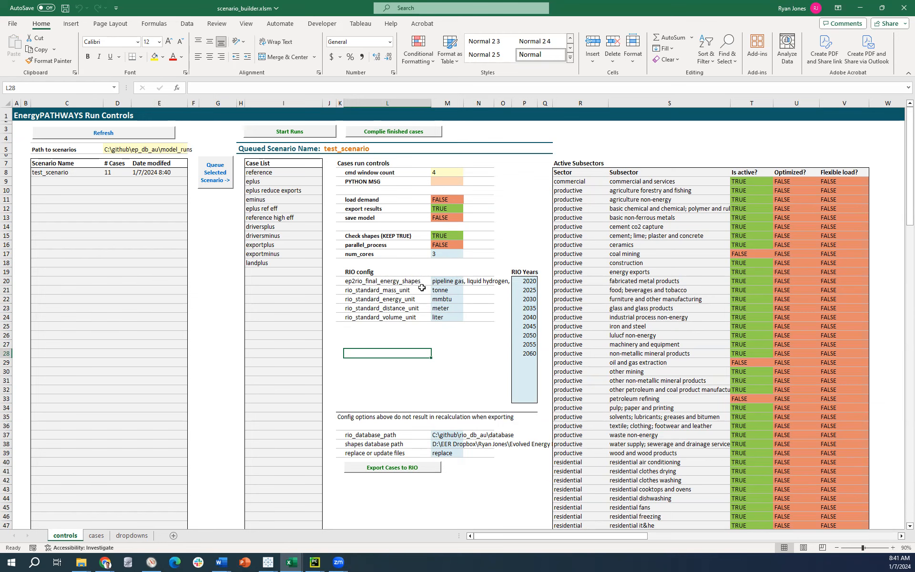
click(419, 370)
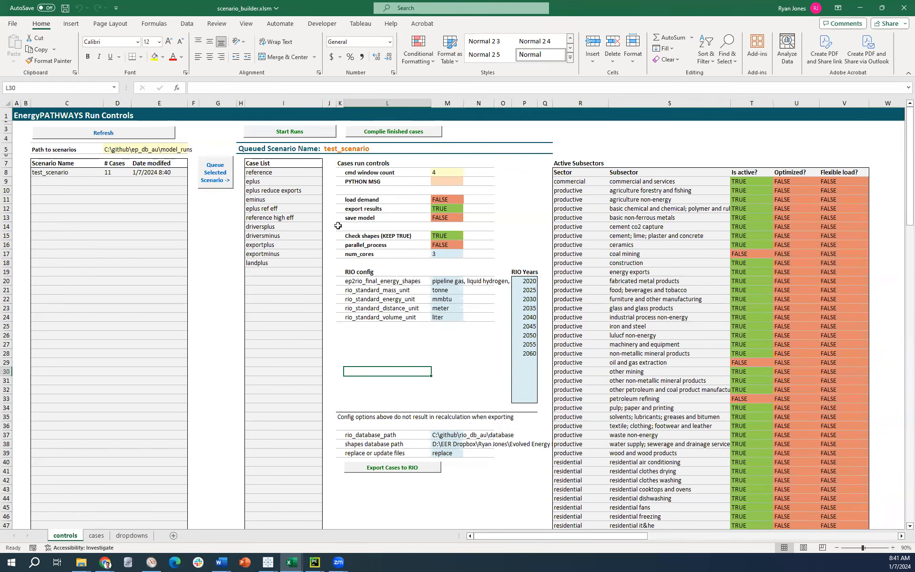
click(336, 201)
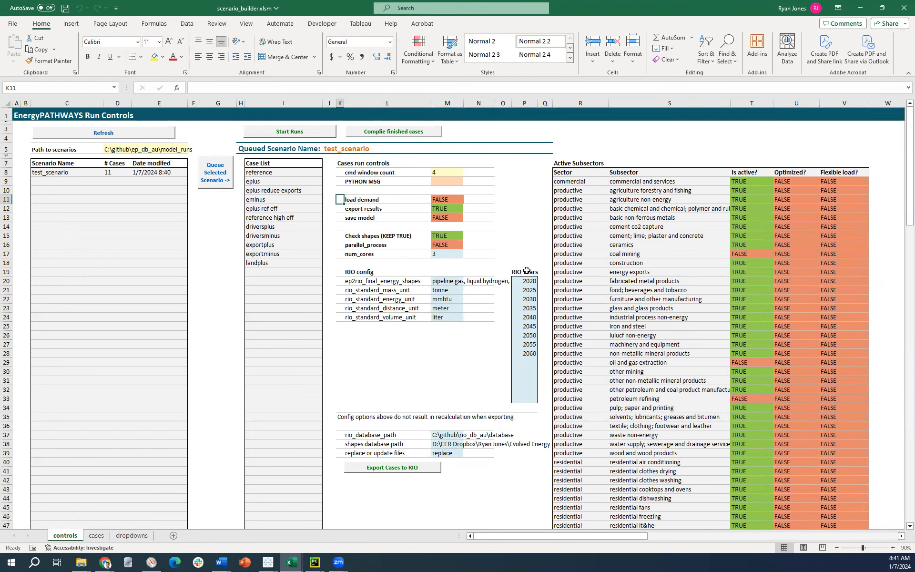